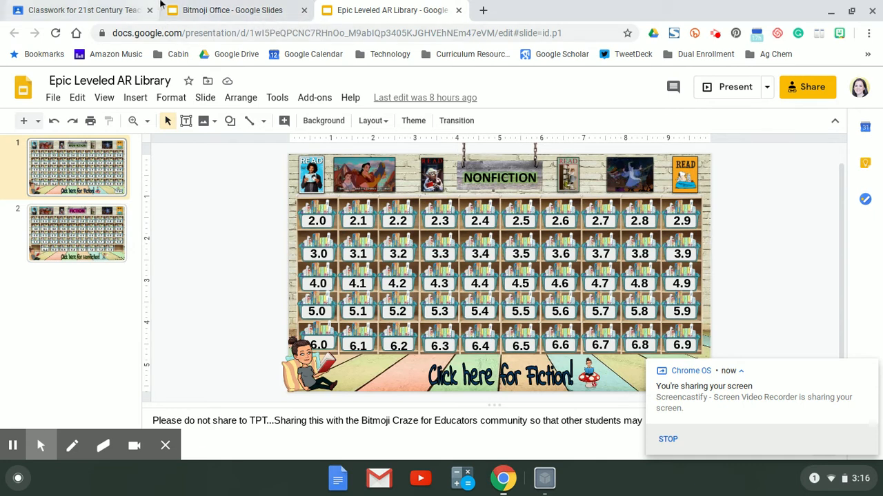
# Open the Publish to the web settings for the Bitmoji Office presentation.
pyautogui.click(201, 18)
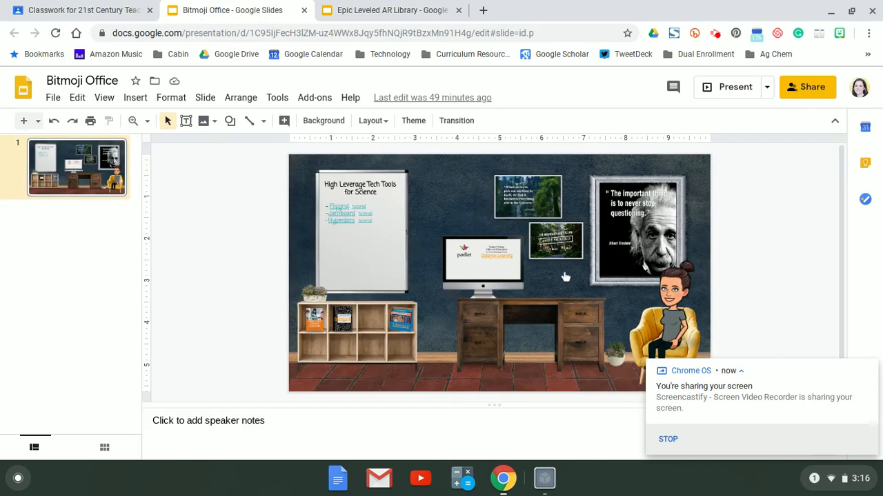
pyautogui.click(46, 12)
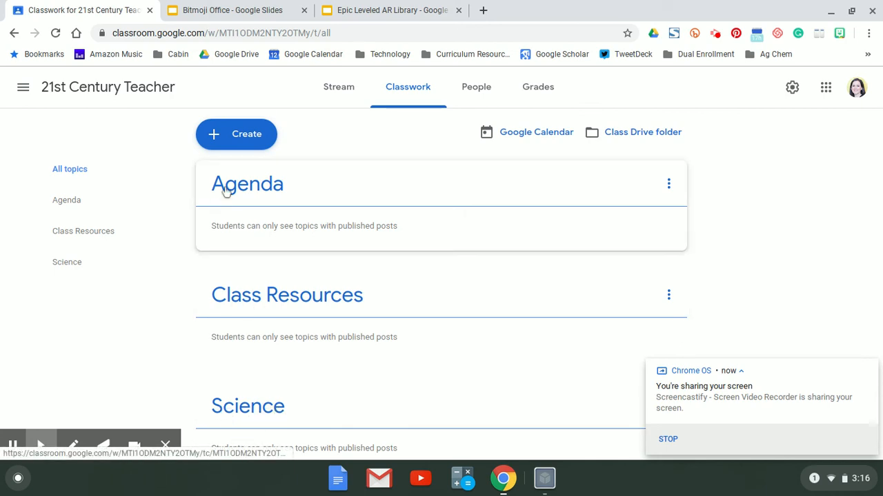
pyautogui.click(218, 13)
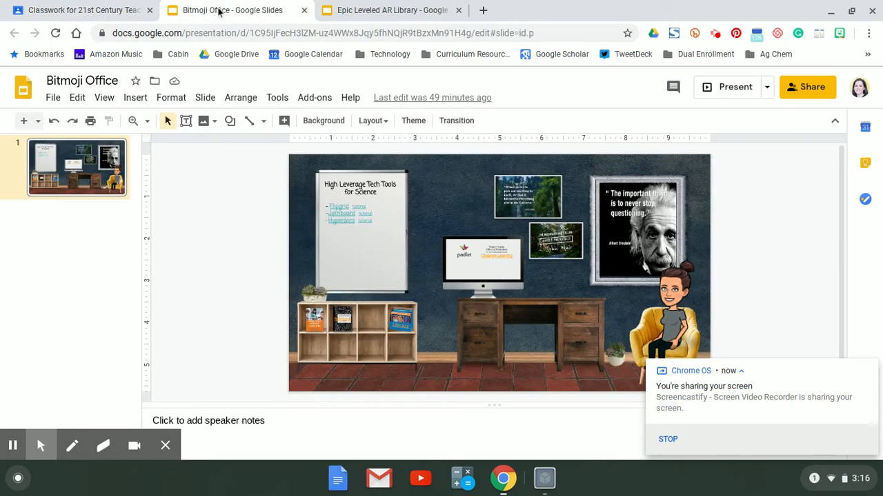
pyautogui.click(54, 98)
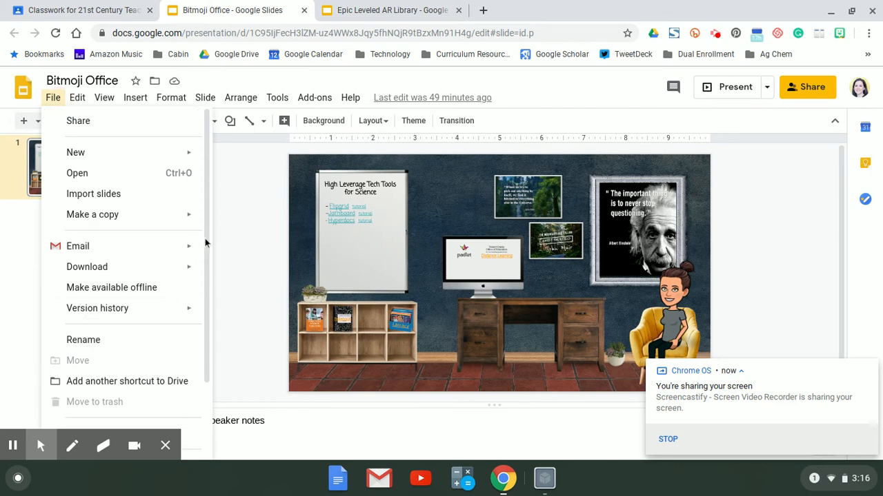
pyautogui.moveTo(206, 338); pyautogui.dragTo(204, 441)
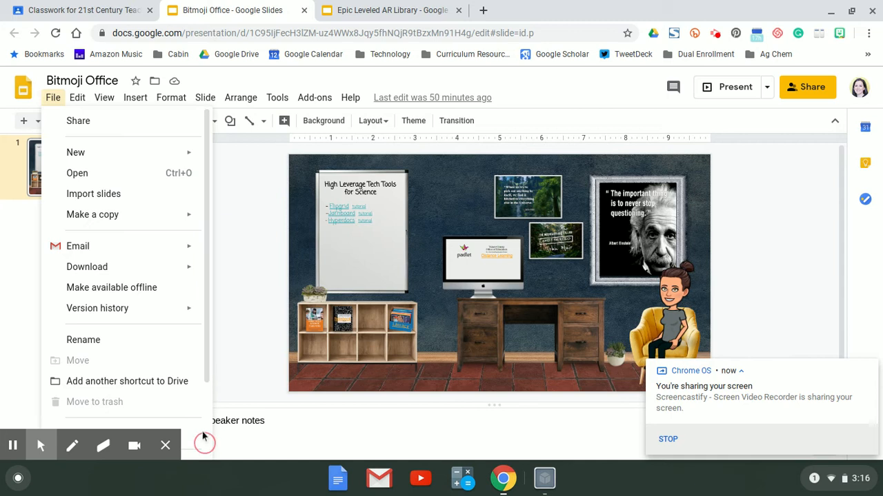
pyautogui.click(166, 445)
pyautogui.click(50, 100)
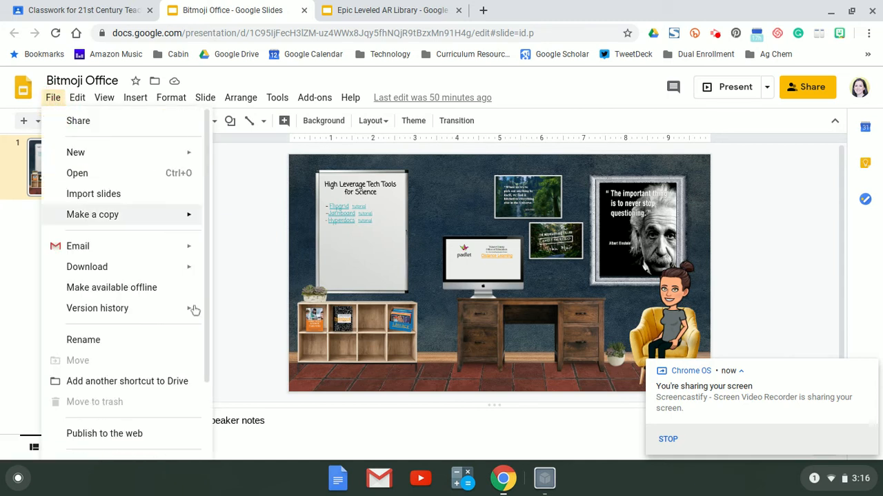
pyautogui.click(129, 430)
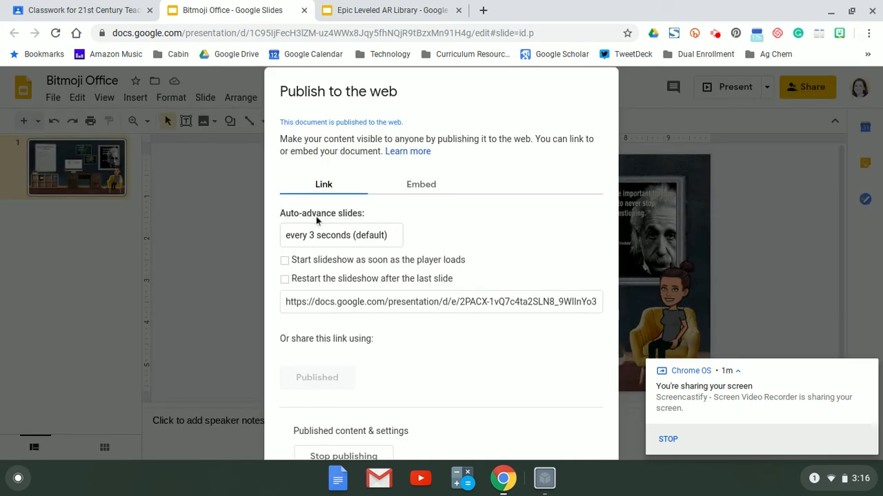
# Copy the published web link of the Bitmoji Office presentation.
pyautogui.click(326, 189)
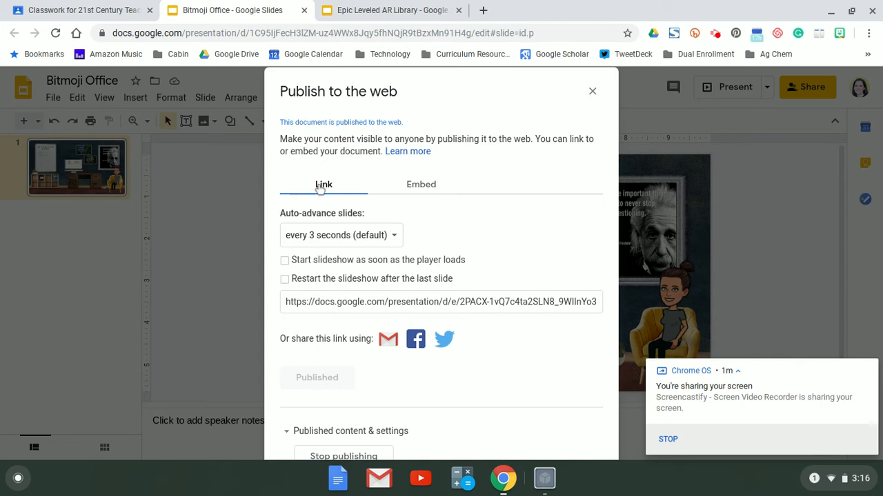
pyautogui.click(345, 304)
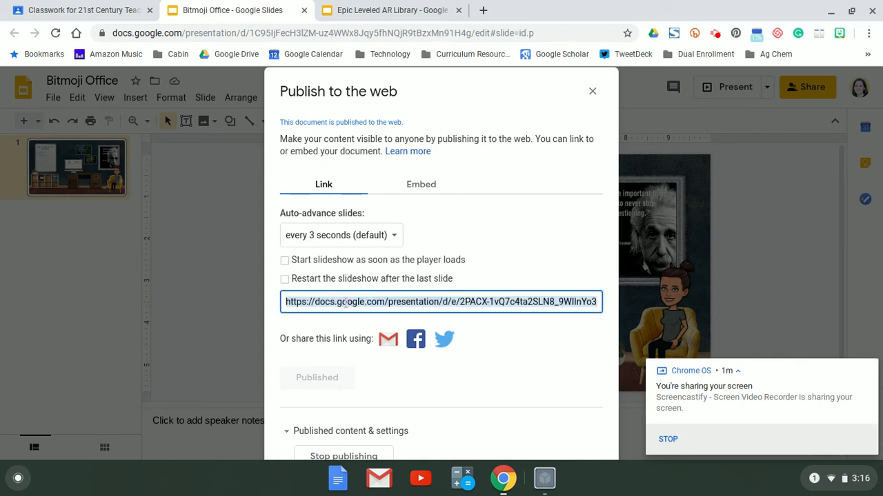
pyautogui.rightClick(344, 302)
pyautogui.click(383, 315)
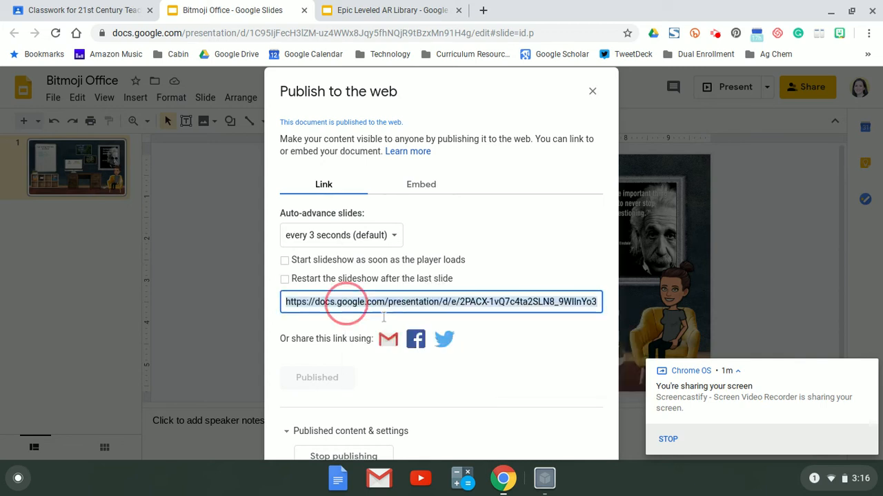
pyautogui.click(474, 90)
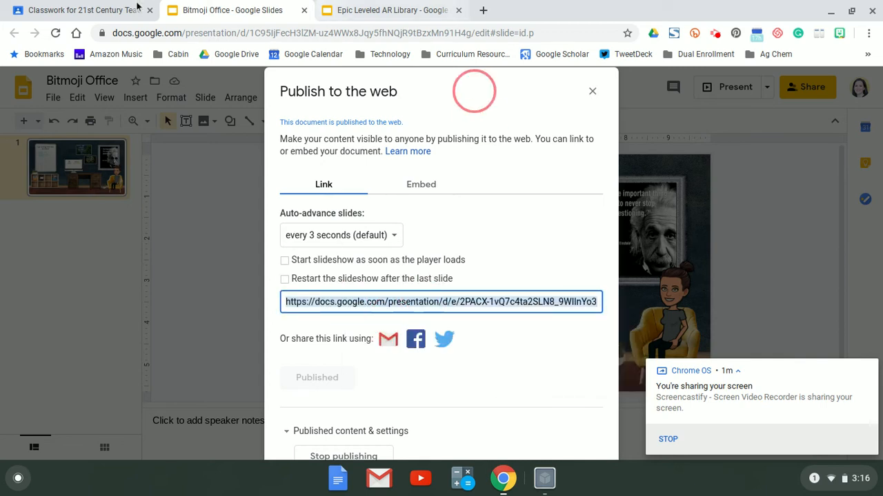
# Switch to Google Classroom and create a new material titled "Classroom" in the 21st Century Teacher classwork.
pyautogui.click(99, 10)
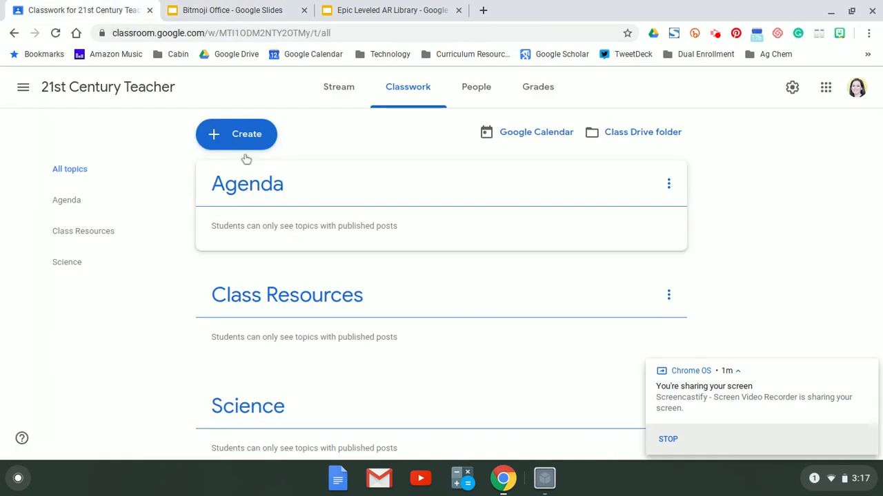
pyautogui.click(233, 136)
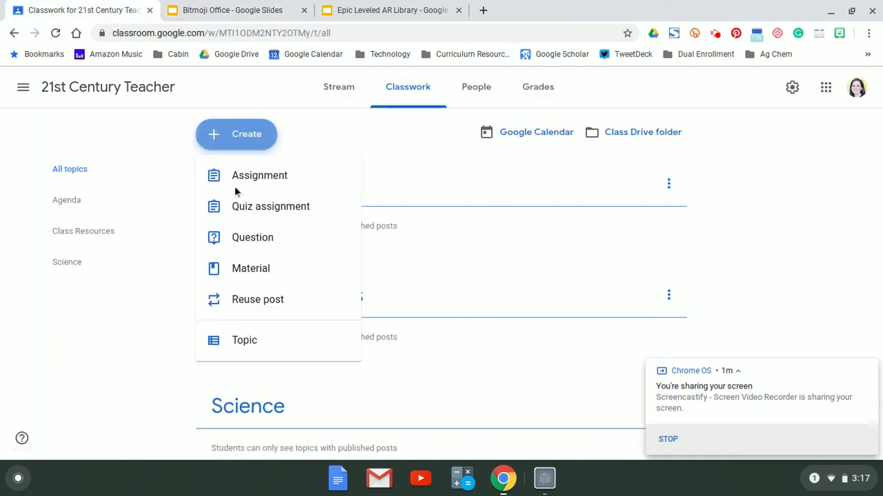
pyautogui.click(250, 276)
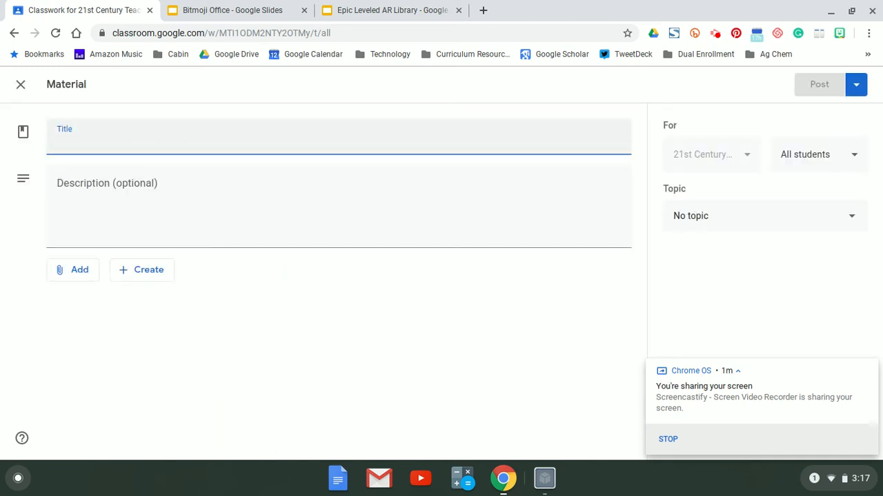
pyautogui.write('Classroom')
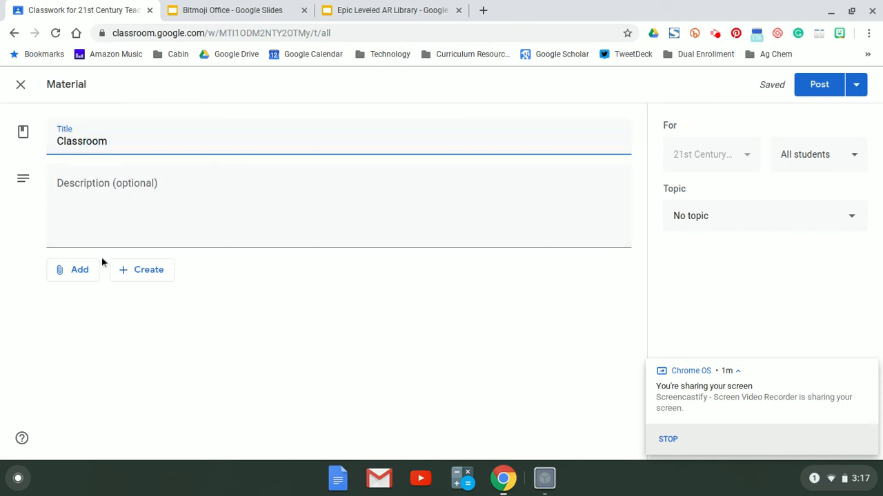
# Attach the copied Bitmoji Office link to the Classroom material.
pyautogui.click(74, 273)
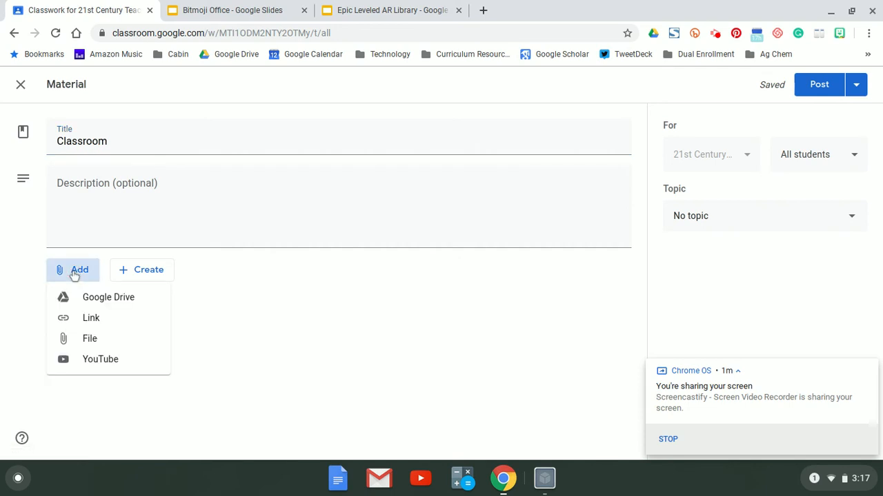
pyautogui.click(92, 318)
pyautogui.rightClick(379, 269)
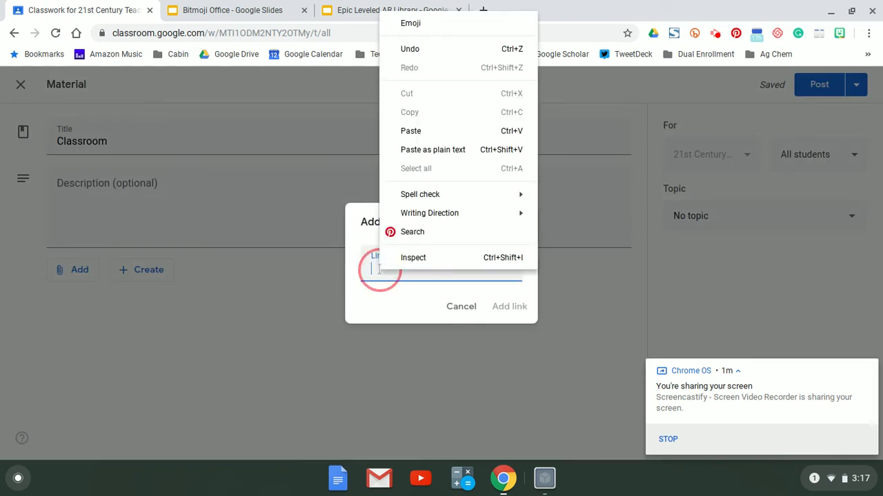
pyautogui.click(414, 132)
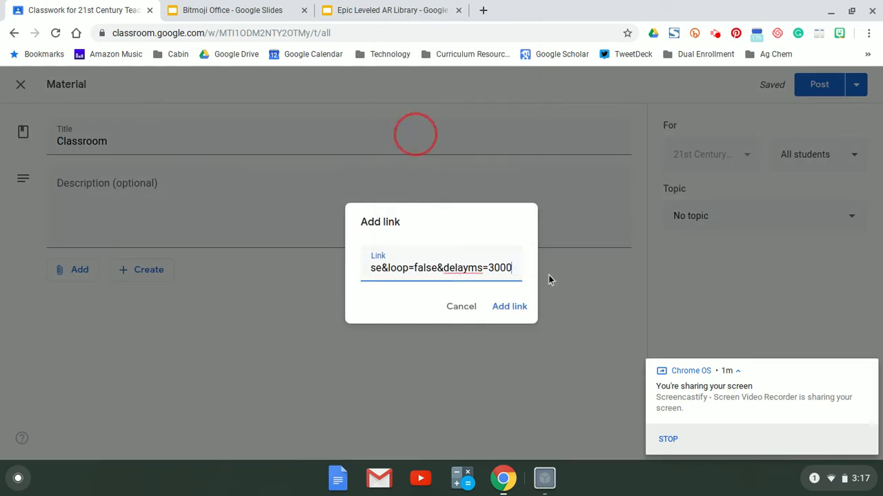
pyautogui.click(504, 306)
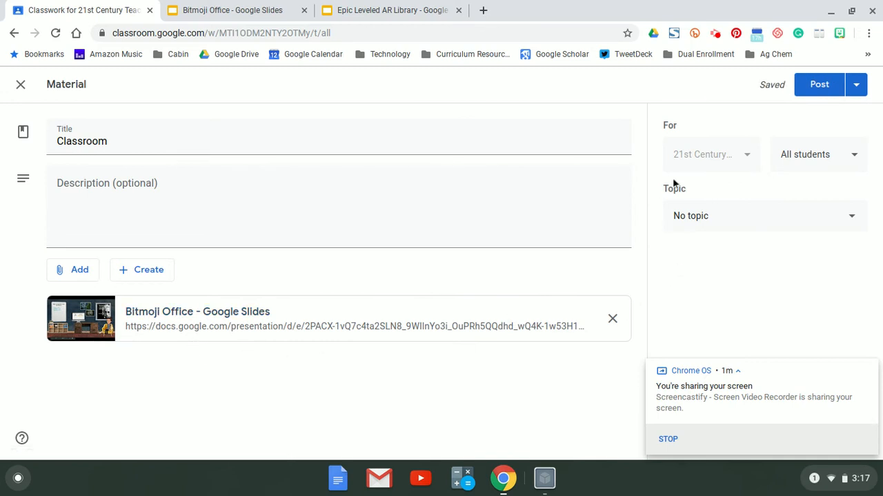
# Assign the Classroom material to the Agenda topic and post it.
pyautogui.click(707, 219)
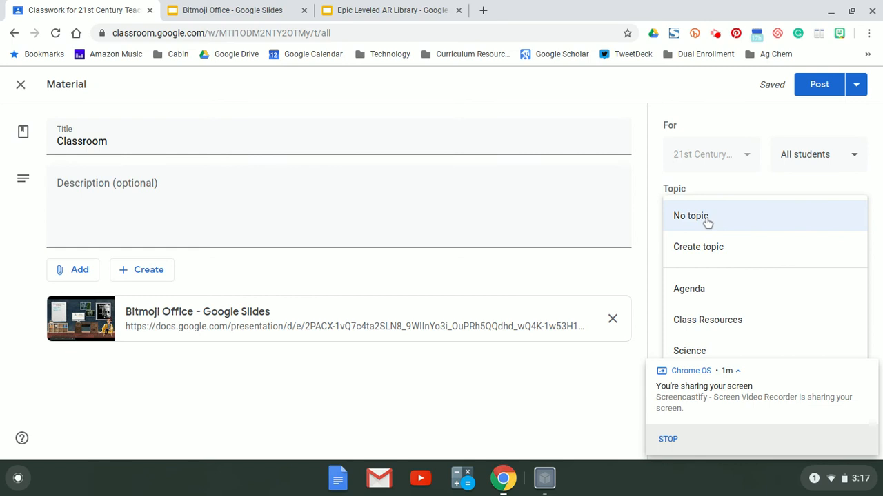
pyautogui.click(727, 297)
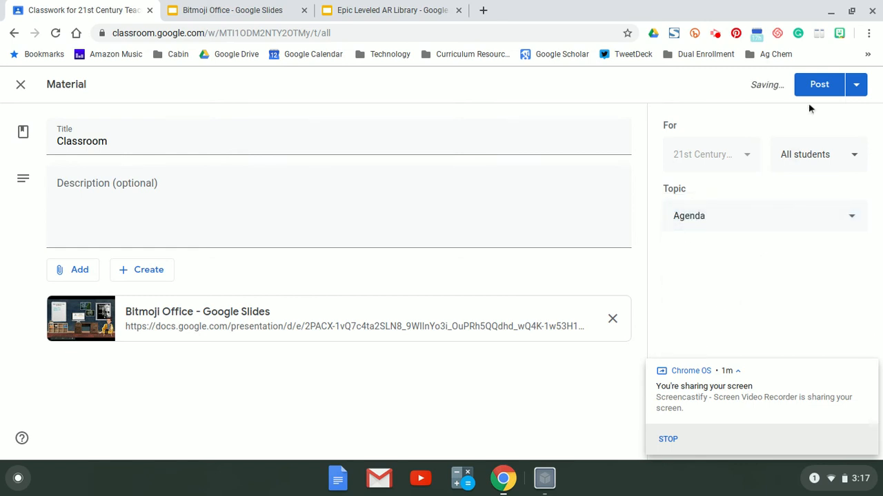
pyautogui.click(817, 83)
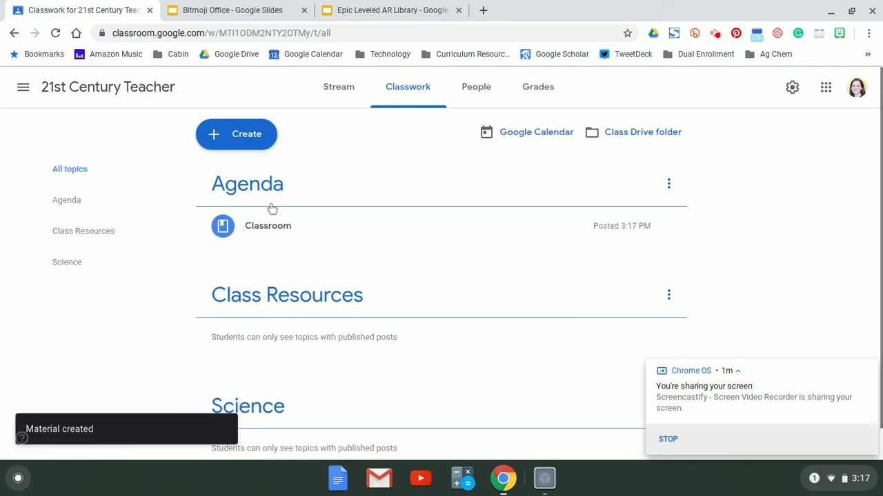
# Expand the posted Classroom material and open its Bitmoji Office link to check the published presentation.
pyautogui.click(268, 236)
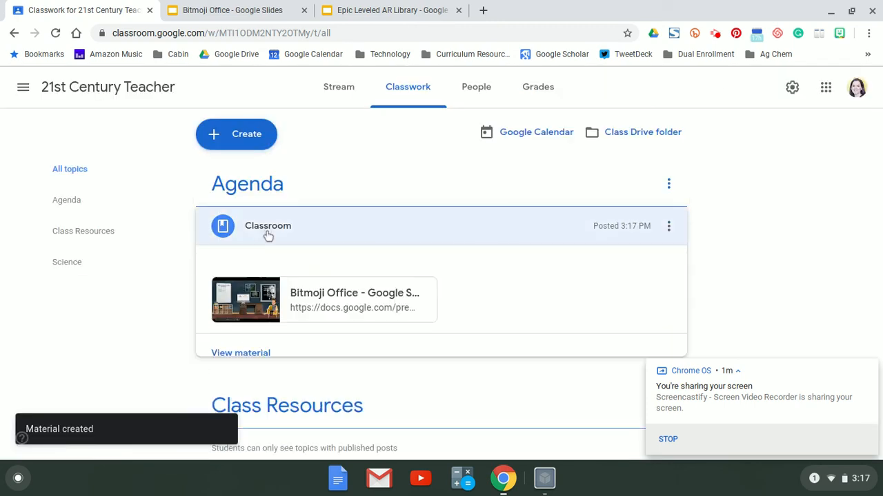
pyautogui.click(295, 308)
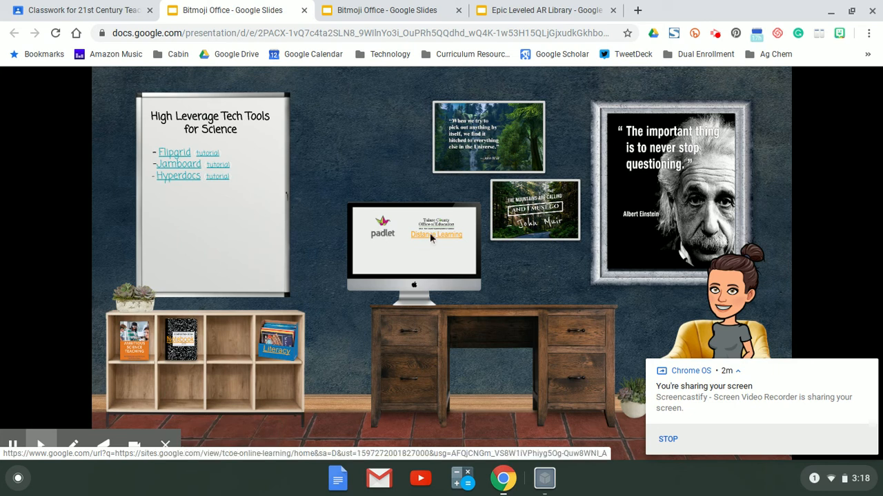
# Look over the Epic Leveled AR Library presentation and its file options.
pyautogui.click(360, 10)
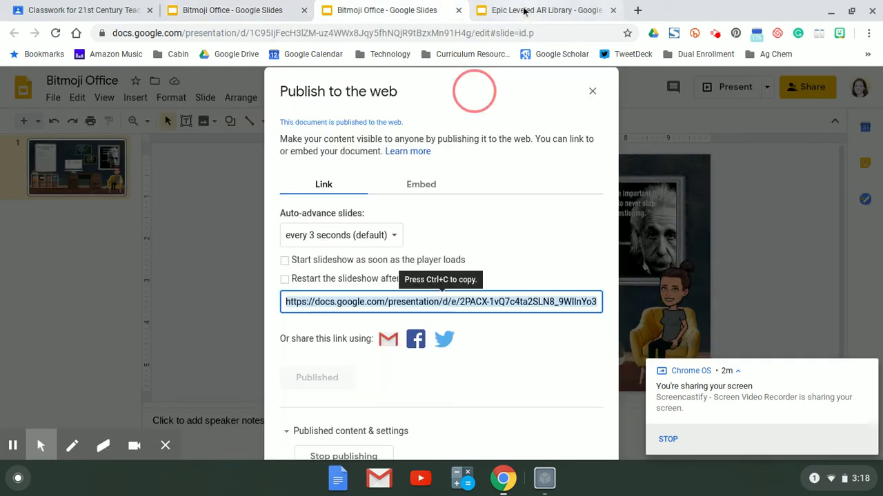
pyautogui.click(524, 10)
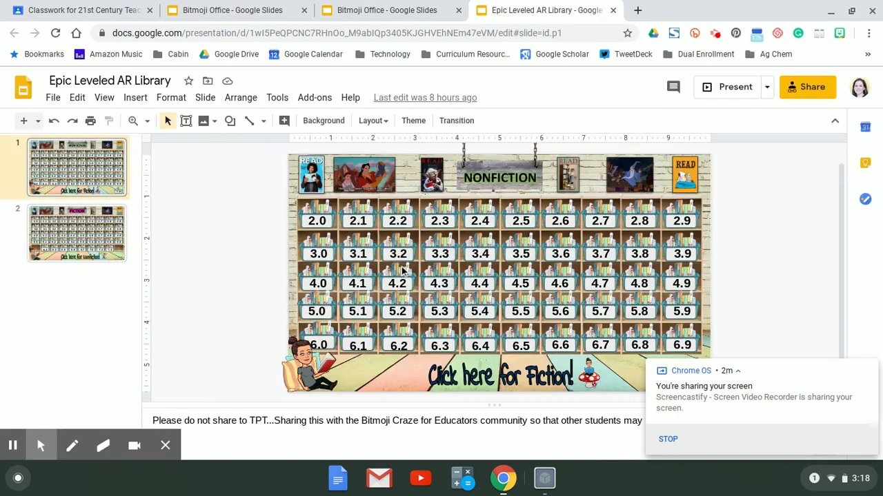
pyautogui.click(52, 99)
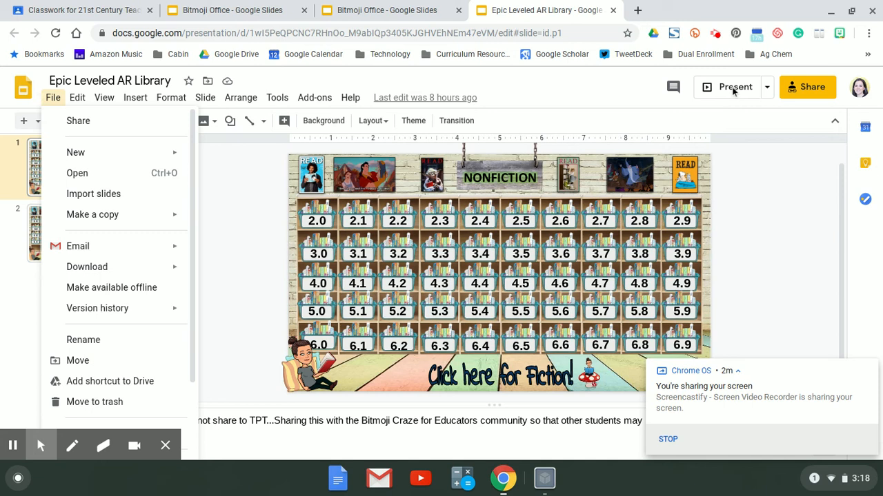
# Return to the class's classwork and create another material titled "AR Reading Room".
pyautogui.click(66, 11)
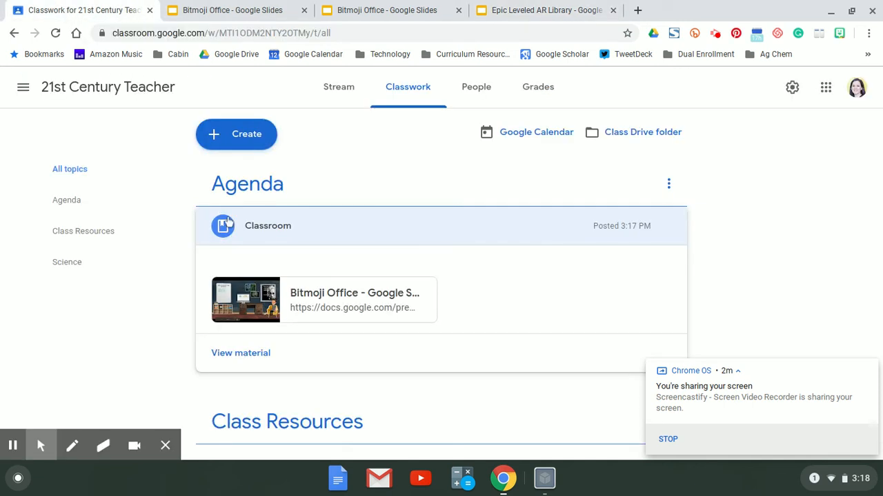
pyautogui.click(238, 134)
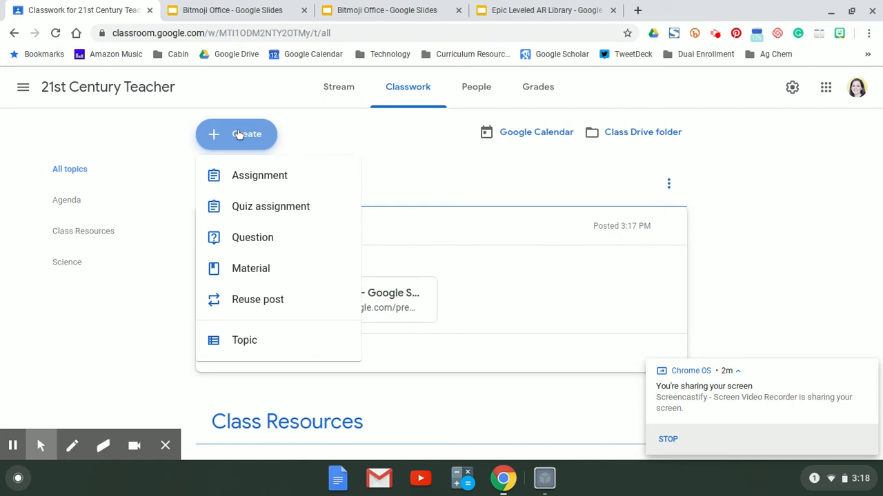
pyautogui.click(252, 272)
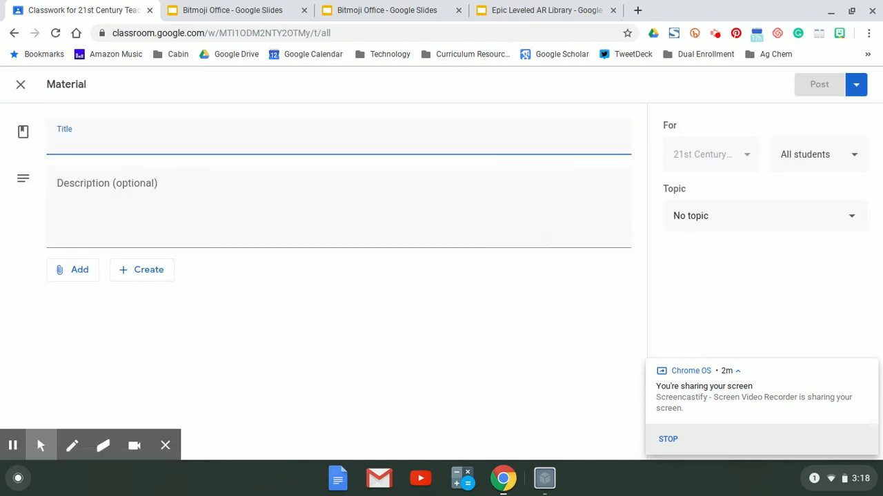
pyautogui.write('AR Reading')
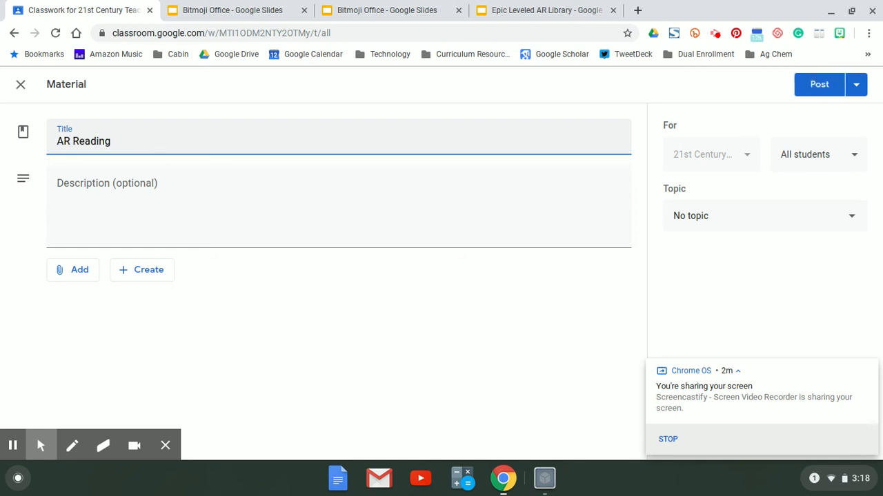
pyautogui.write(' Room')
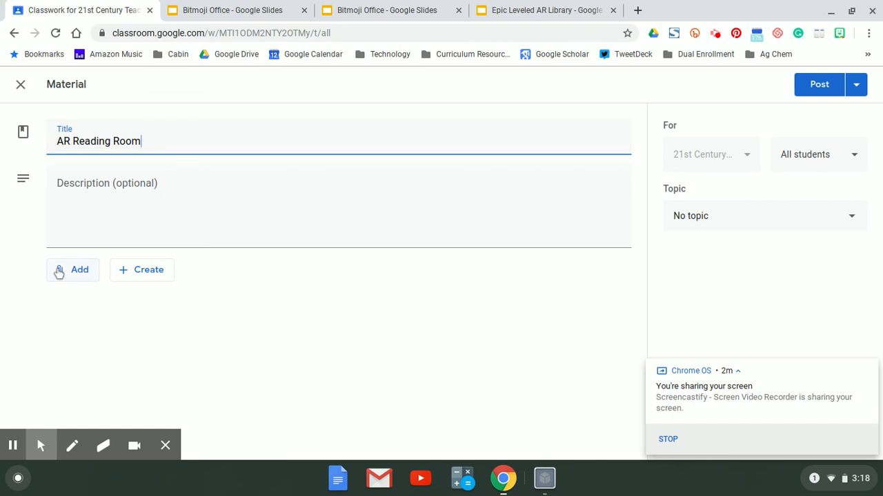
# Attach the Epic Leveled AR Library Google Slides file from Google Drive to the AR Reading Room material.
pyautogui.click(59, 273)
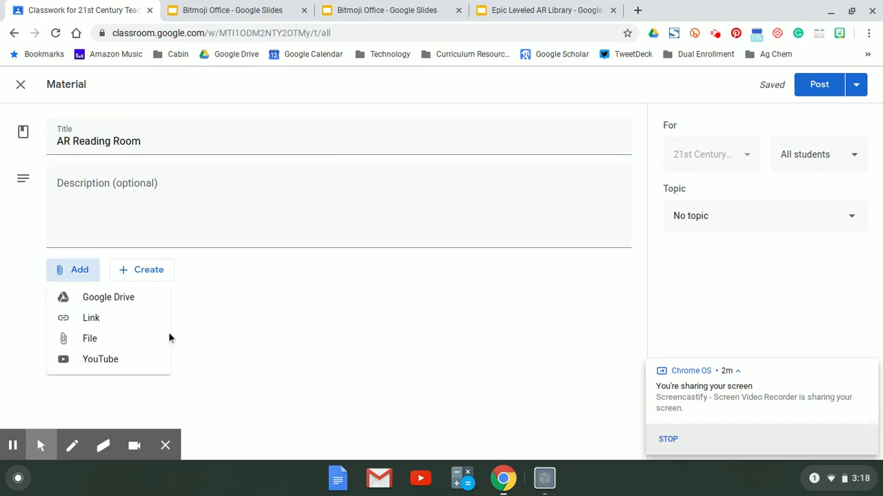
pyautogui.click(94, 296)
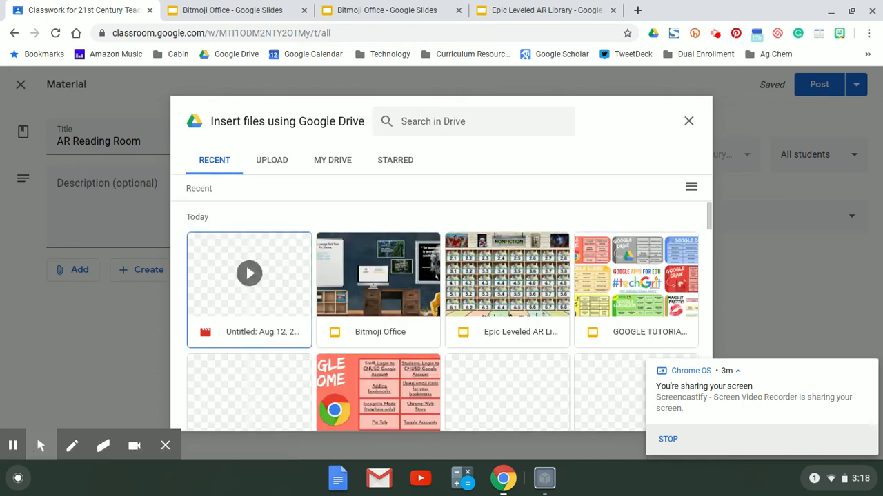
pyautogui.click(525, 284)
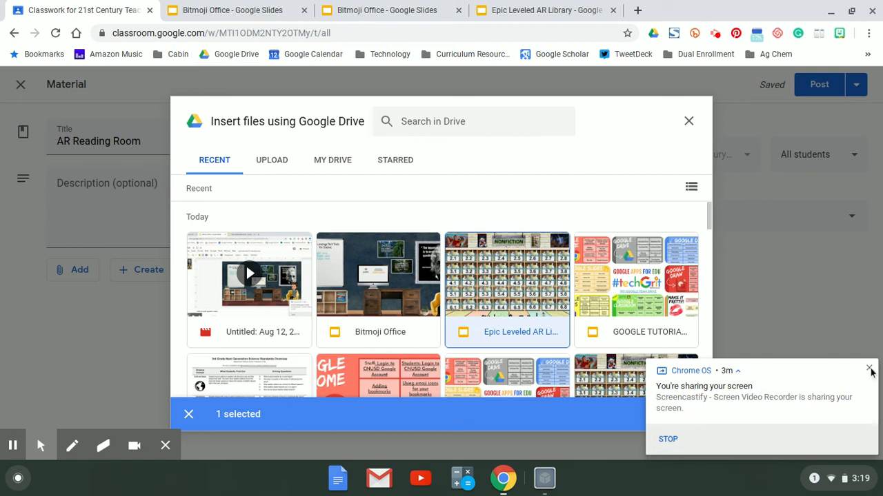
pyautogui.click(868, 370)
pyautogui.click(677, 415)
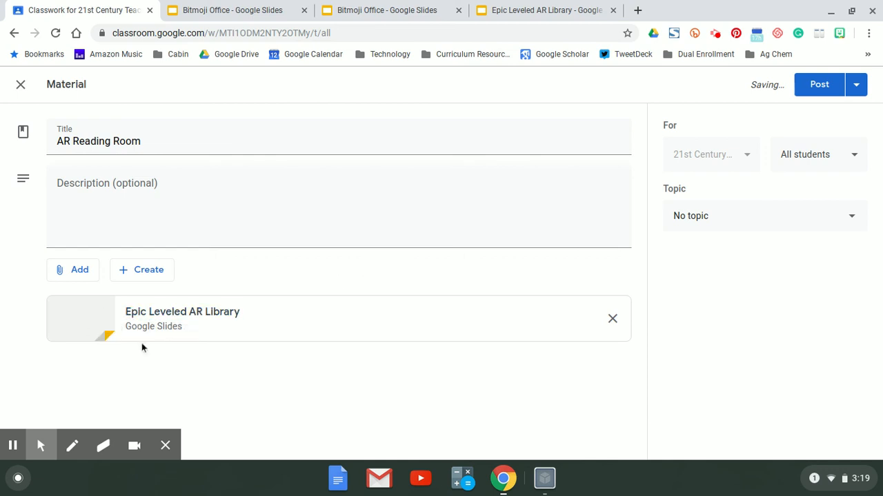
# Assign the AR Reading Room material to the Class Resources topic and post it.
pyautogui.click(691, 216)
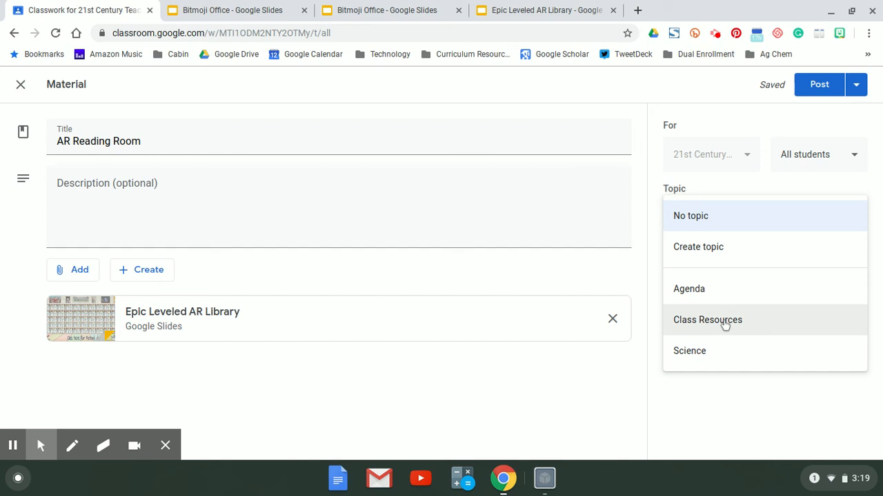
pyautogui.click(724, 324)
pyautogui.click(818, 84)
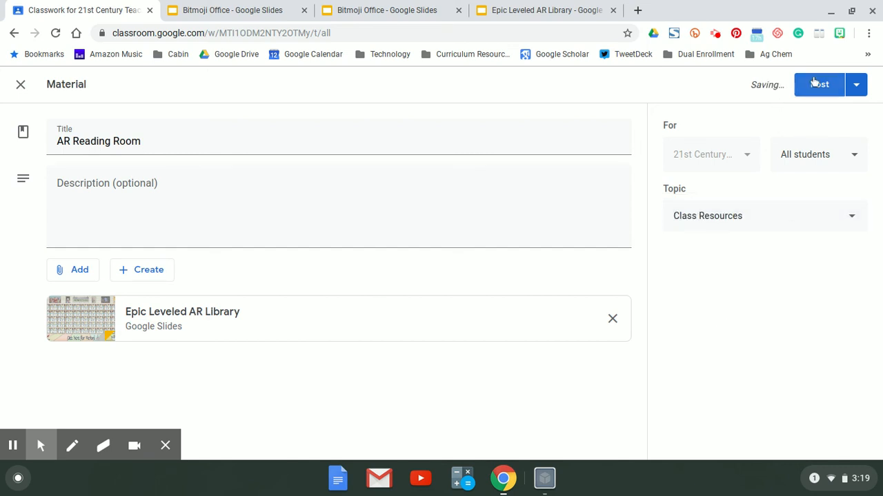
pyautogui.click(819, 85)
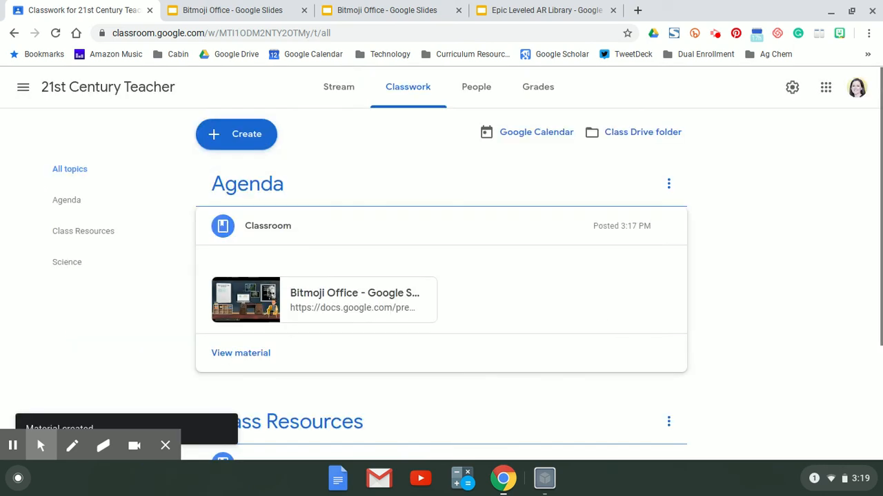
# Expand the posted AR Reading Room material and open its attached Epic Leveled AR Library slides to check them.
pyautogui.scroll(-1, 750, 318)
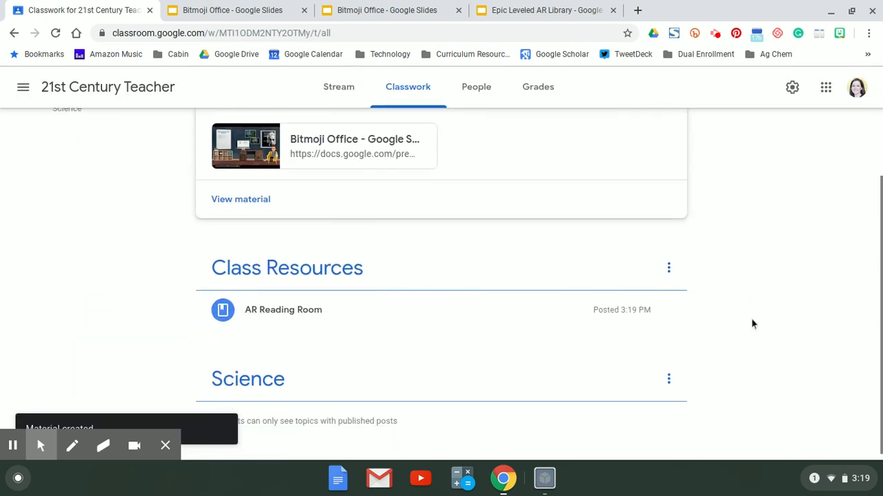
pyautogui.click(267, 304)
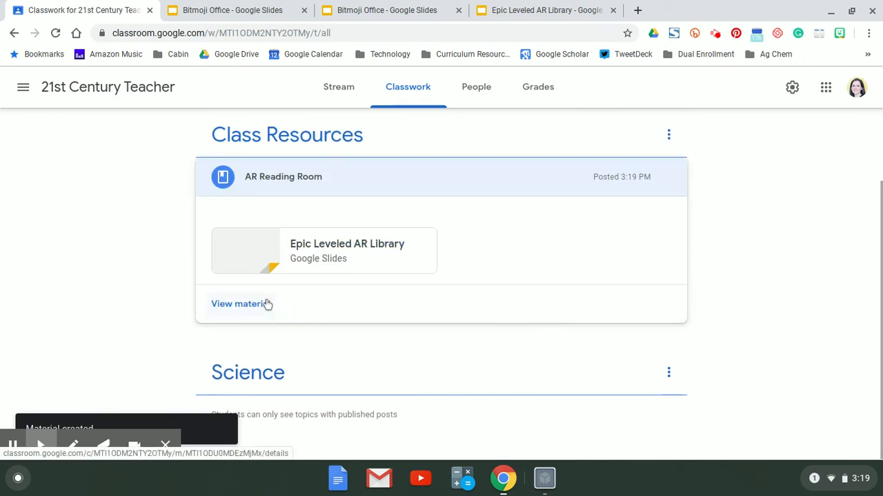
pyautogui.click(336, 253)
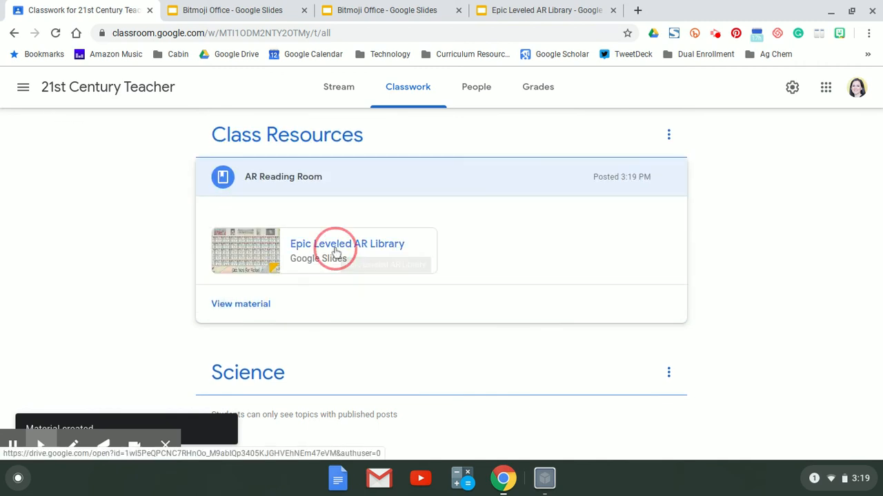